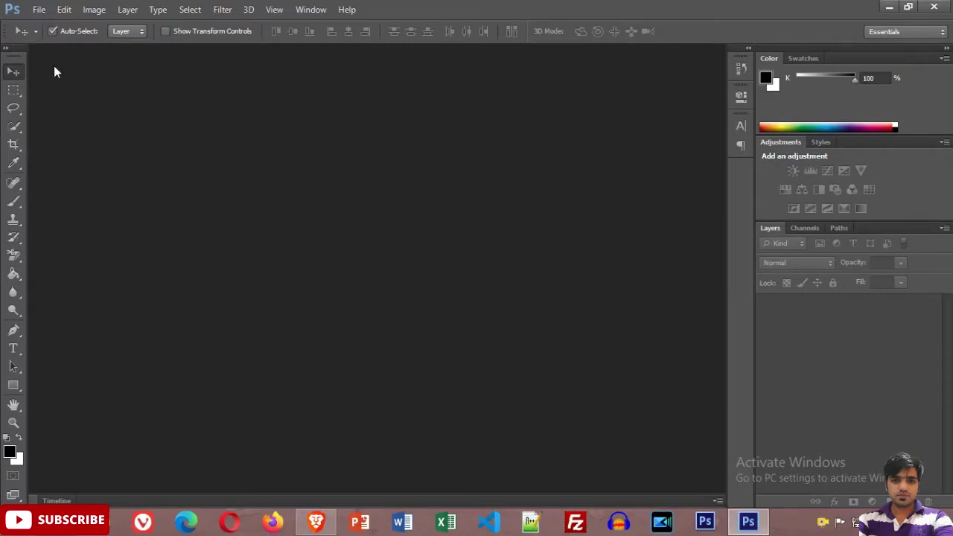
# Open the File menu in the empty Photoshop workspace
pyautogui.click(38, 9)
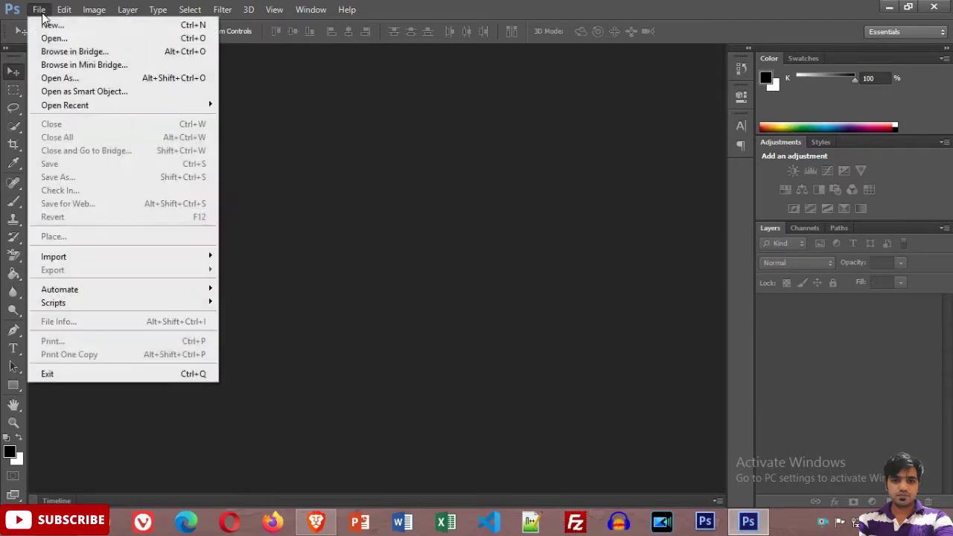
# Open boy 2.jpg and convert its locked Background into an editable Layer 0
pyautogui.click(47, 36)
pyautogui.click(600, 156)
pyautogui.click(902, 433)
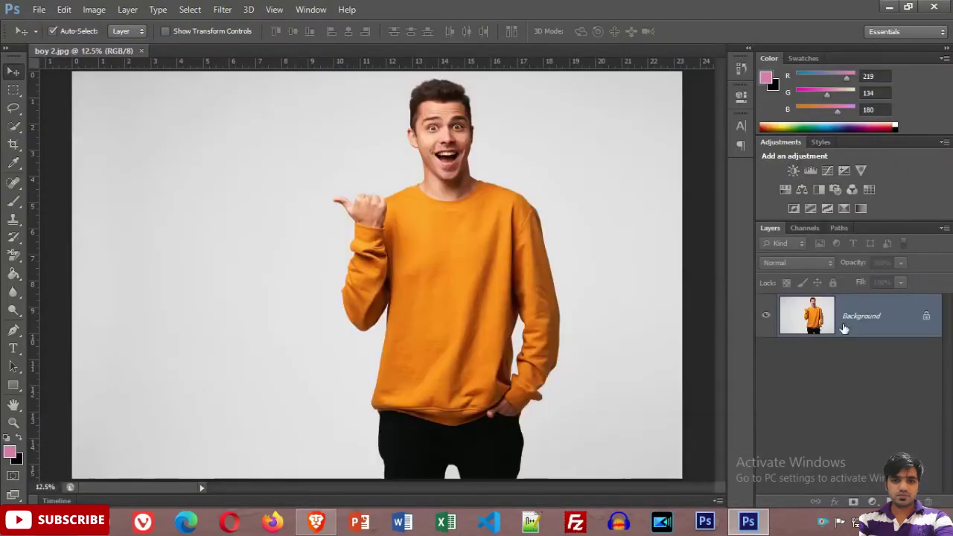
pyautogui.doubleClick(843, 323)
pyautogui.click(601, 167)
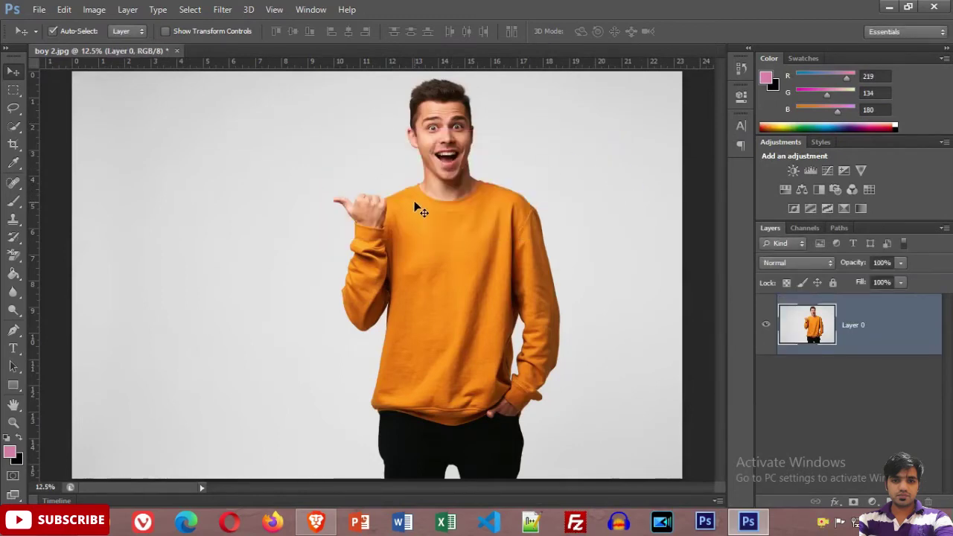
# Apply Brightness/Contrast directly to Layer 0 with Brightness 94 and Contrast 64
pyautogui.click(89, 11)
pyautogui.moveTo(115, 44)
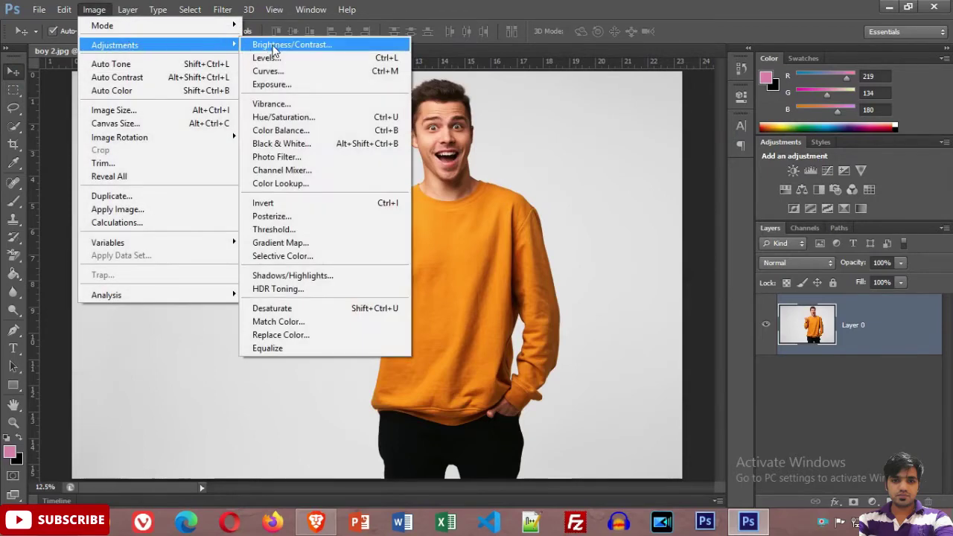
pyautogui.click(275, 45)
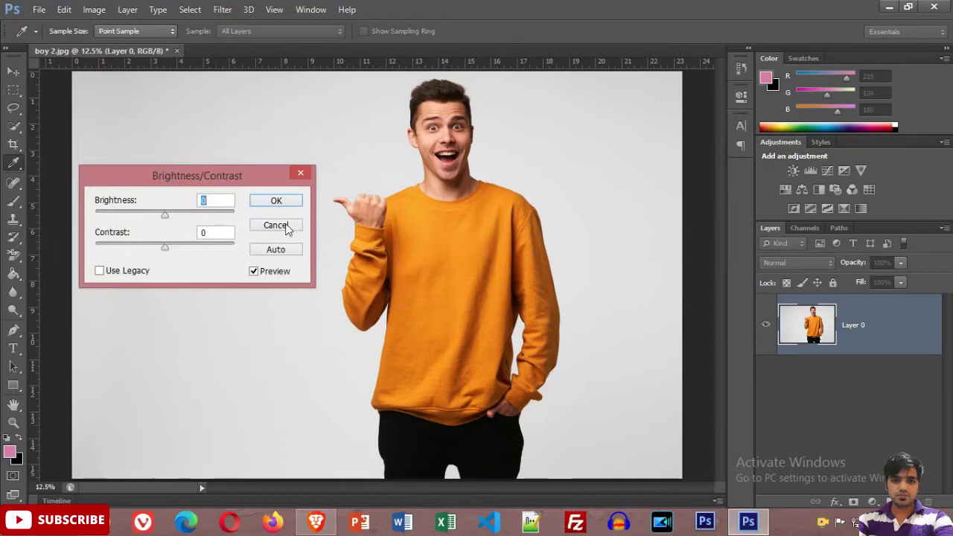
pyautogui.moveTo(166, 214); pyautogui.dragTo(208, 216)
pyautogui.moveTo(165, 248); pyautogui.dragTo(209, 246)
pyautogui.click(298, 202)
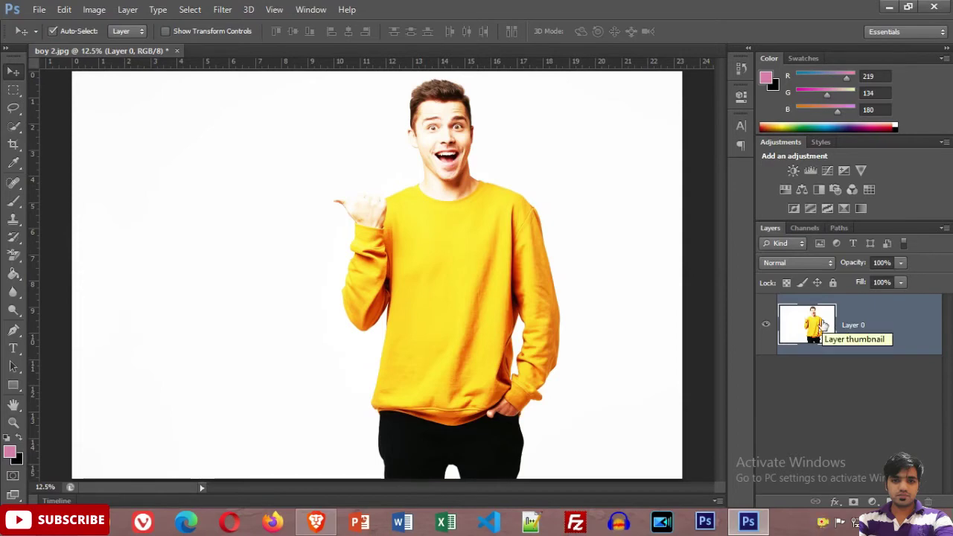
pyautogui.click(89, 12)
pyautogui.moveTo(115, 45)
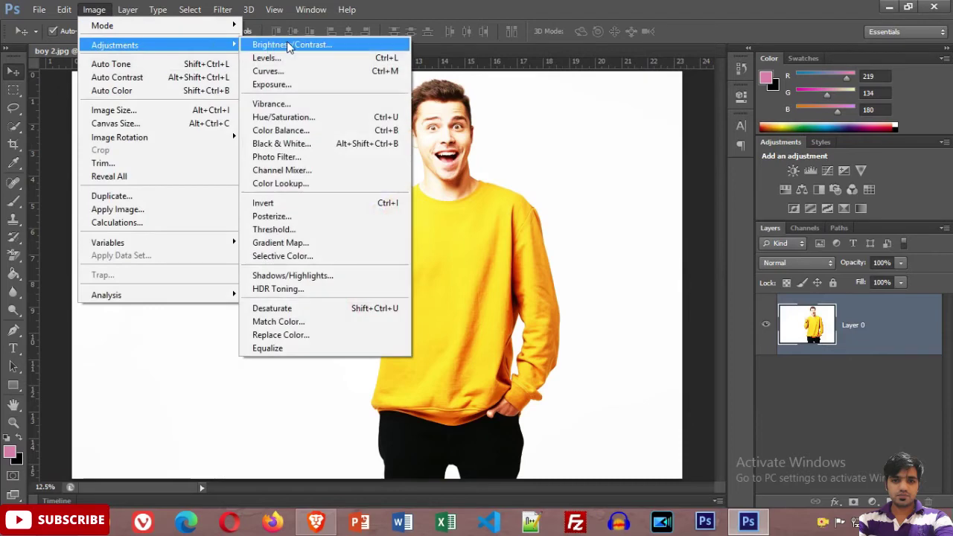
# Cancel a reopened Brightness/Contrast dialog and undo the earlier brightening with Ctrl+Z
pyautogui.click(290, 43)
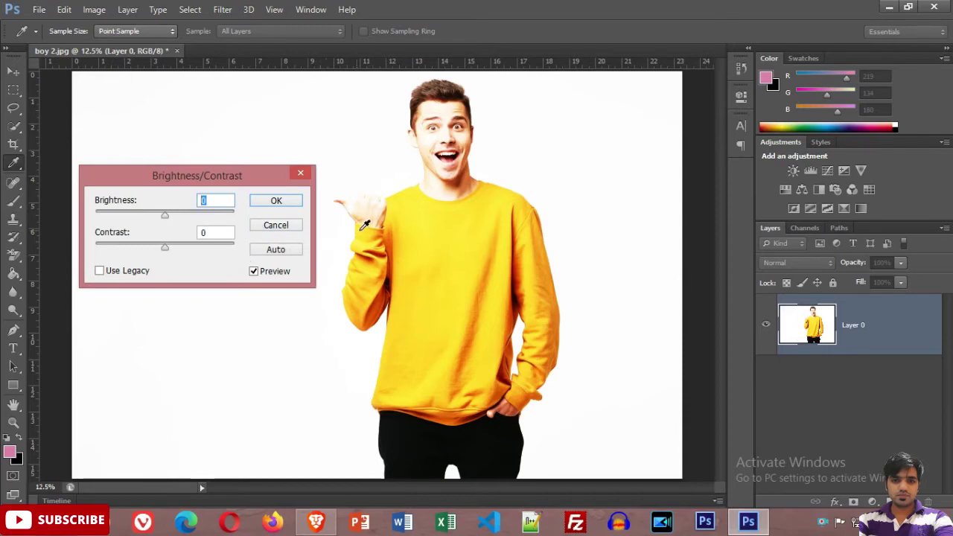
pyautogui.click(289, 226)
pyautogui.press('v')
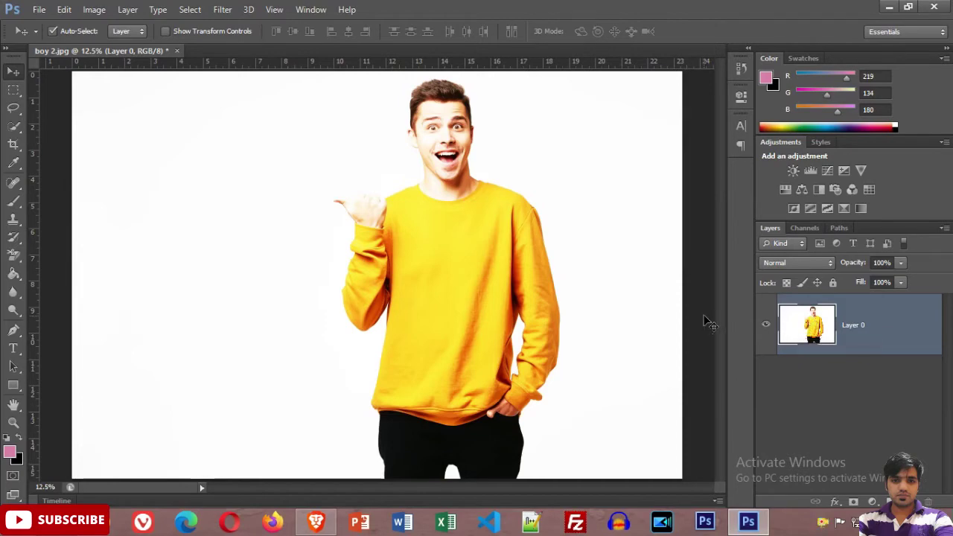
pyautogui.hotkey('ctrl', 'z')
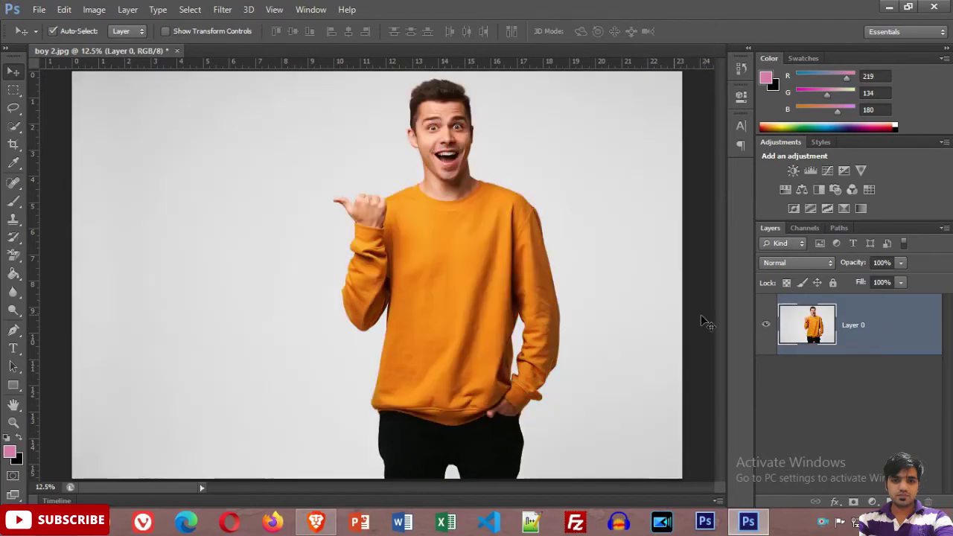
# Add a Brightness/Contrast adjustment layer above Layer 0 from the Layers panel's adjustment button
pyautogui.click(134, 10)
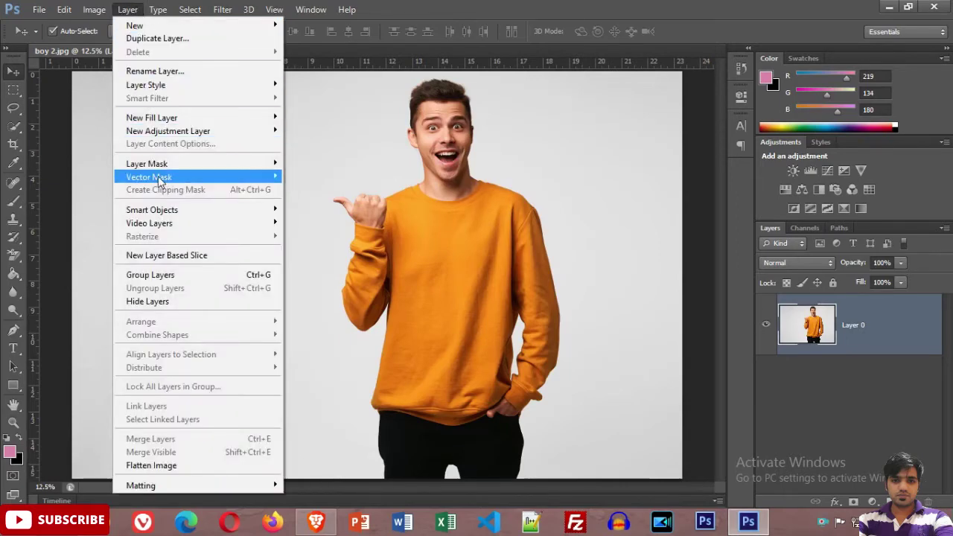
pyautogui.moveTo(169, 132)
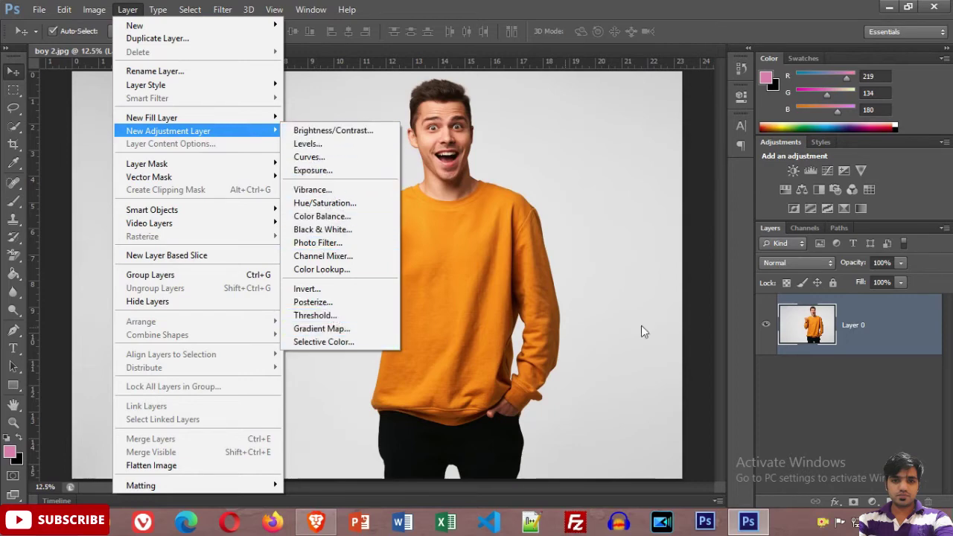
pyautogui.click(740, 294)
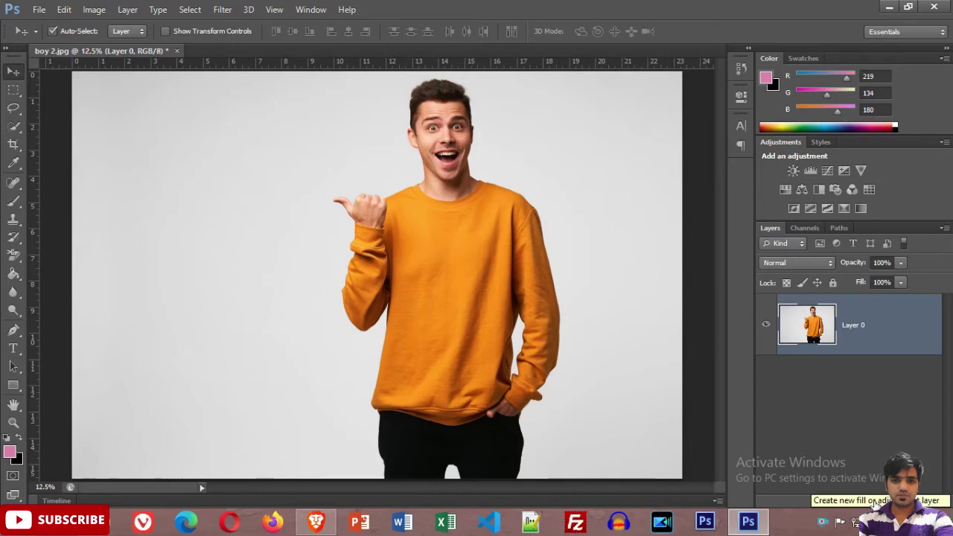
pyautogui.click(875, 503)
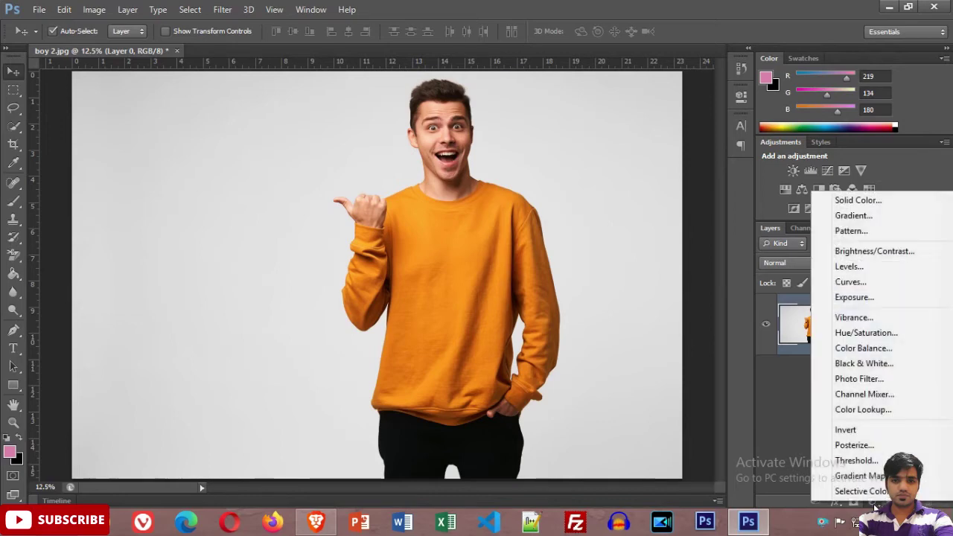
pyautogui.click(861, 253)
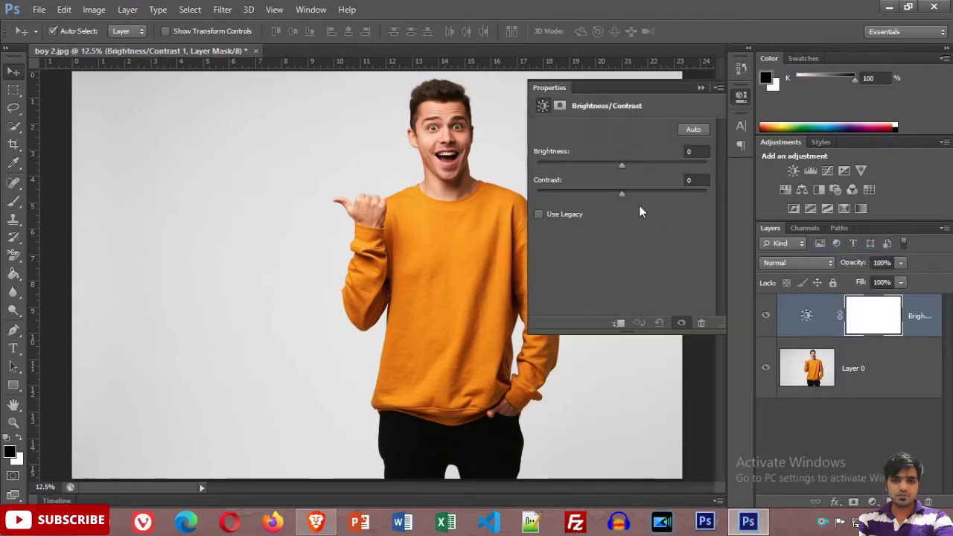
# Set the Brightness/Contrast 1 adjustment layer to Brightness 126 and Contrast 86
pyautogui.click(852, 377)
pyautogui.click(848, 318)
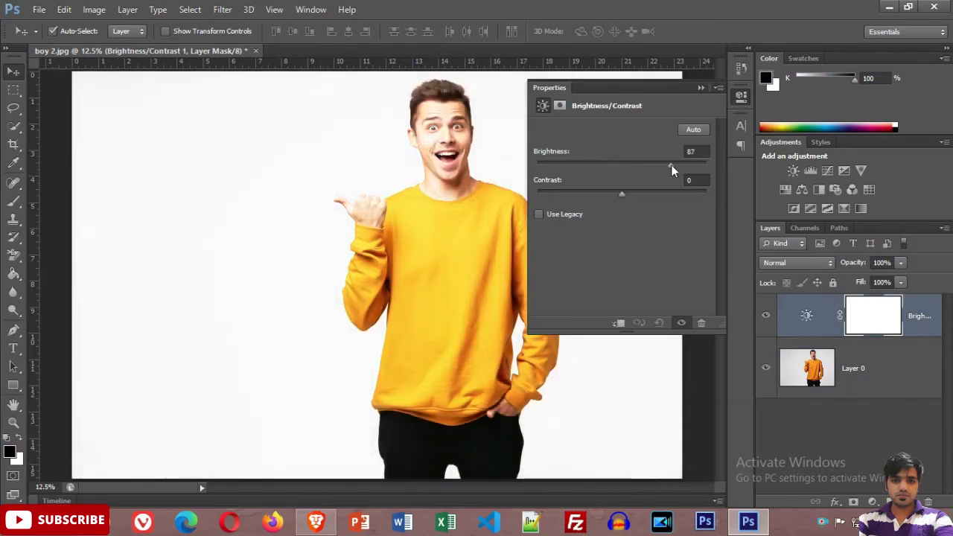
pyautogui.moveTo(623, 165); pyautogui.dragTo(693, 166)
pyautogui.moveTo(622, 194); pyautogui.dragTo(677, 198)
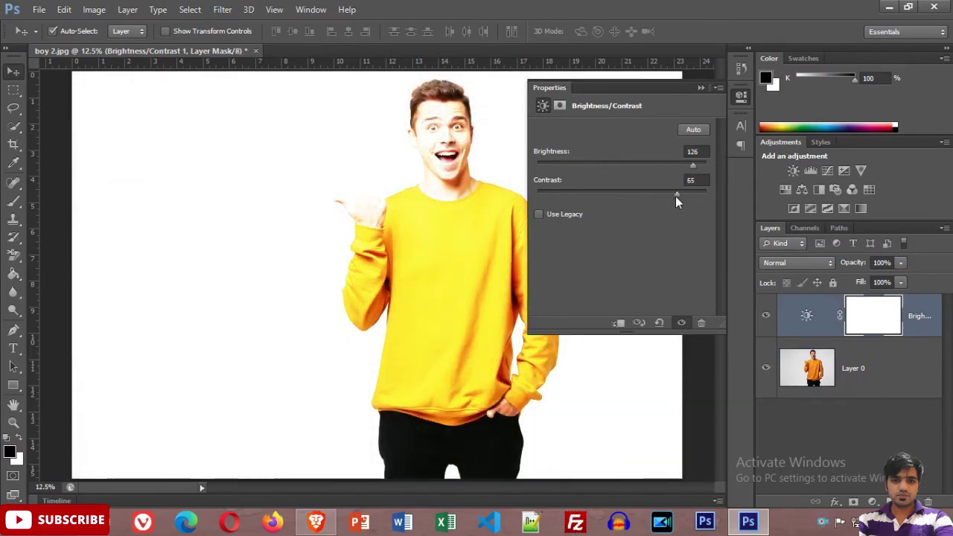
pyautogui.click(742, 104)
pyautogui.click(888, 380)
pyautogui.click(814, 318)
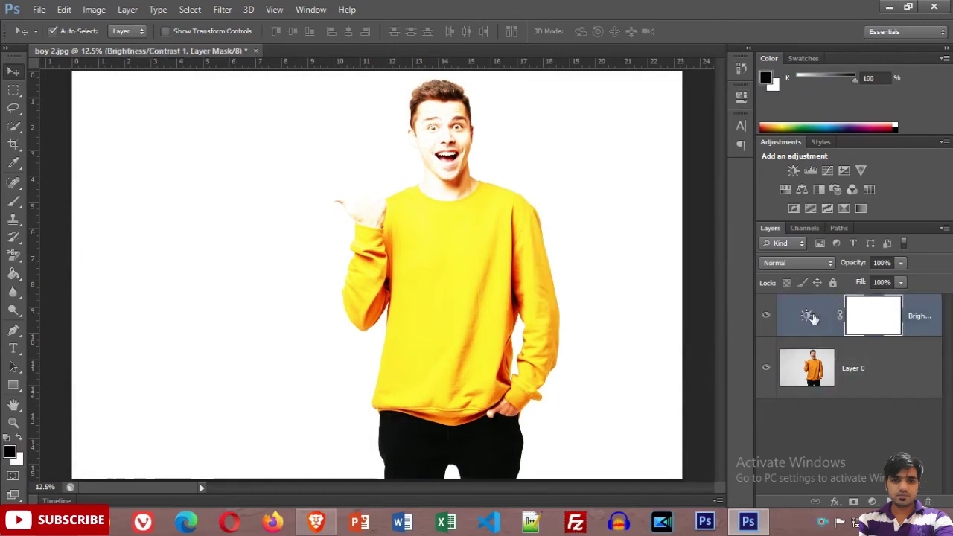
pyautogui.doubleClick(810, 316)
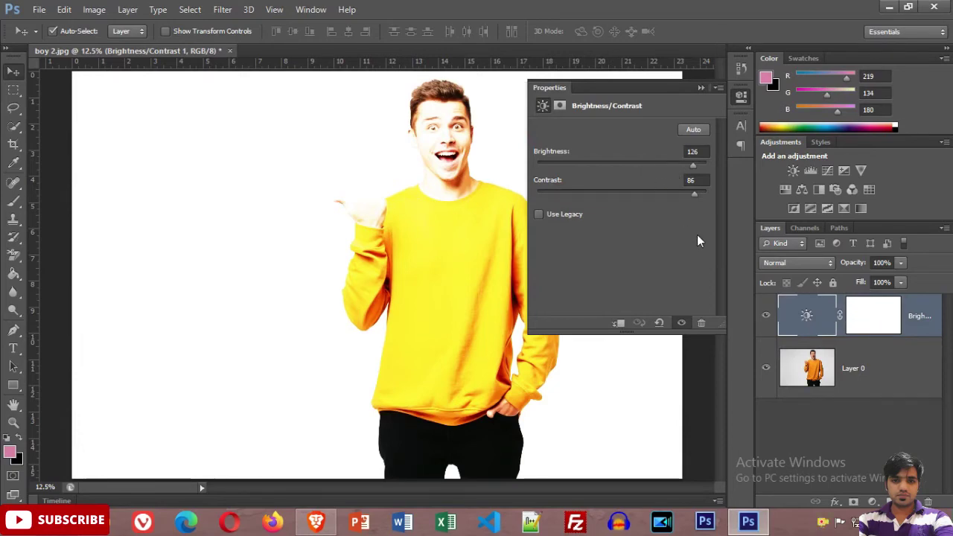
# Reset the adjustment layer's Brightness and Contrast values to 0
pyautogui.doubleClick(693, 152)
pyautogui.write('0')
pyautogui.press('Return')
pyautogui.press('Tab')
pyautogui.write('0')
pyautogui.press('Return')
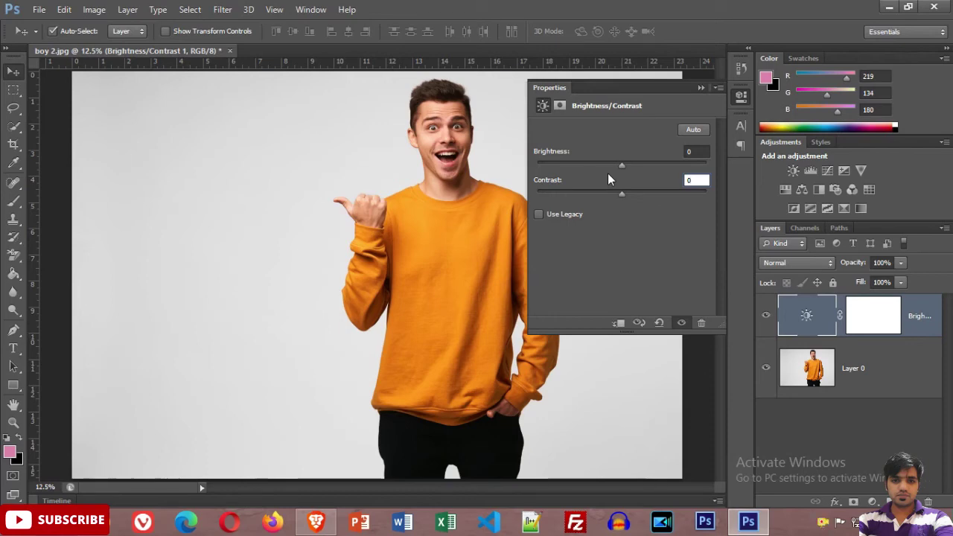
# Raise the adjustment to Brightness 130 with Contrast near maximum, turning the background white
pyautogui.moveTo(622, 165); pyautogui.dragTo(695, 164)
pyautogui.moveTo(622, 193); pyautogui.dragTo(699, 195)
pyautogui.click(741, 97)
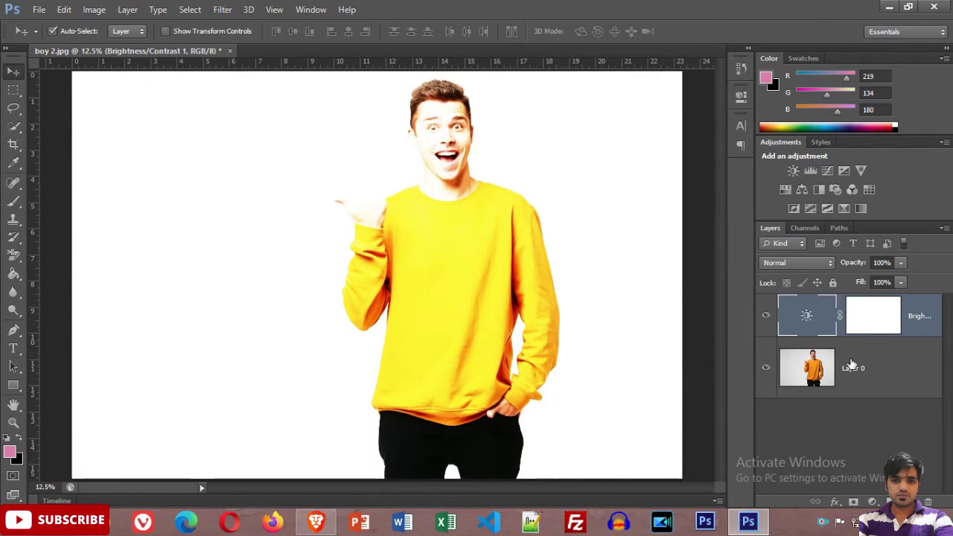
pyautogui.doubleClick(807, 316)
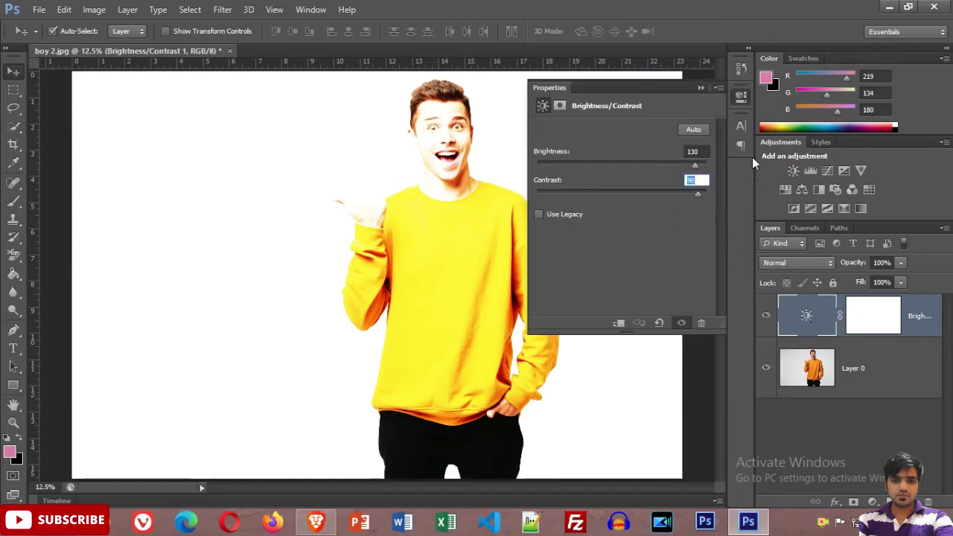
# Target the Brightness/Contrast 1 layer mask and switch to the Brush tool
pyautogui.click(742, 97)
pyautogui.click(877, 318)
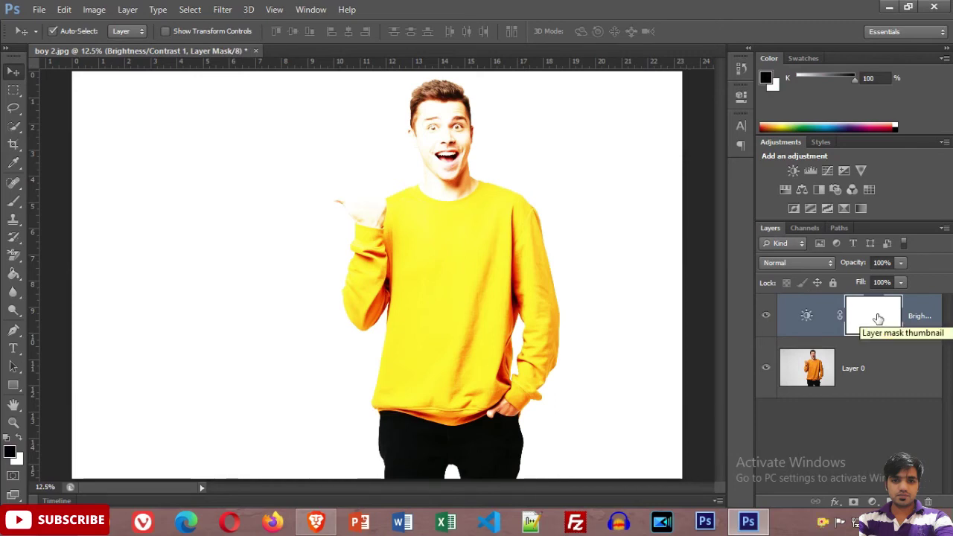
pyautogui.click(13, 201)
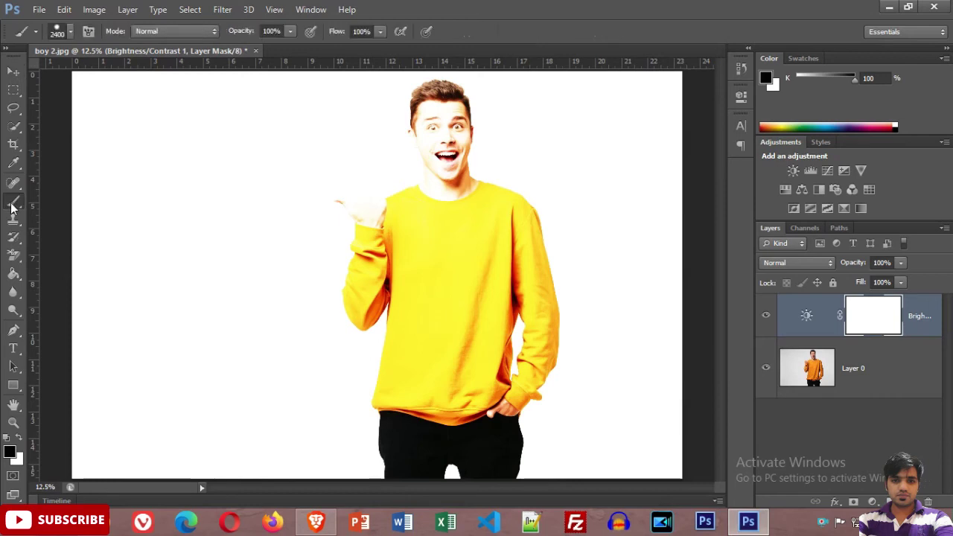
# Paint the mask black, then white, then a broad black diagonal band across the photo
pyautogui.moveTo(149, 198)
pyautogui.mouseDown()
pyautogui.moveTo(71, 112)
pyautogui.moveTo(533, 128)
pyautogui.mouseUp()
pyautogui.moveTo(251, 294)
pyautogui.mouseDown()
pyautogui.moveTo(149, 351)
pyautogui.moveTo(719, 383)
pyautogui.moveTo(586, 230)
pyautogui.moveTo(433, 102)
pyautogui.moveTo(336, 184)
pyautogui.mouseUp()
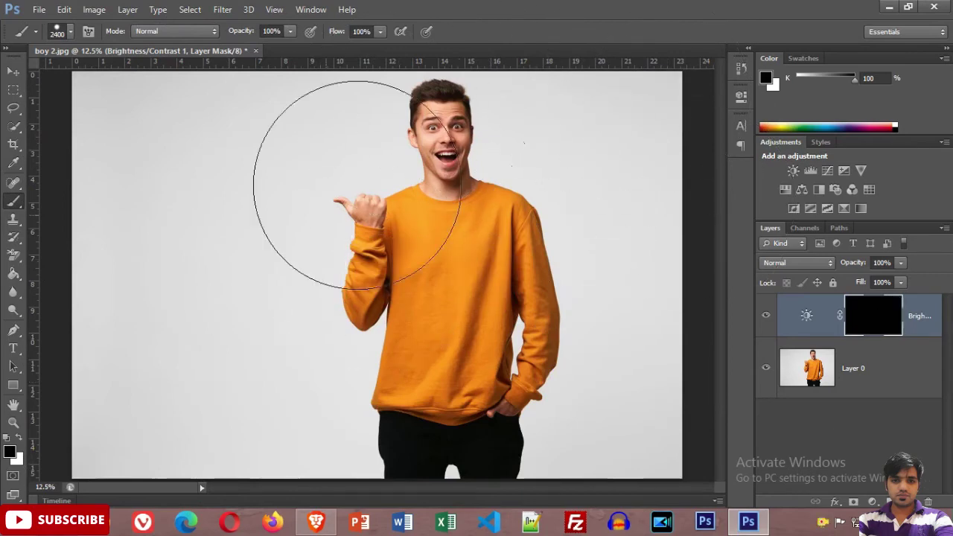
pyautogui.click(18, 440)
pyautogui.moveTo(112, 402)
pyautogui.mouseDown()
pyautogui.moveTo(447, 251)
pyautogui.moveTo(500, 202)
pyautogui.moveTo(331, 145)
pyautogui.moveTo(681, 276)
pyautogui.moveTo(528, 351)
pyautogui.moveTo(85, 96)
pyautogui.moveTo(277, 411)
pyautogui.mouseUp()
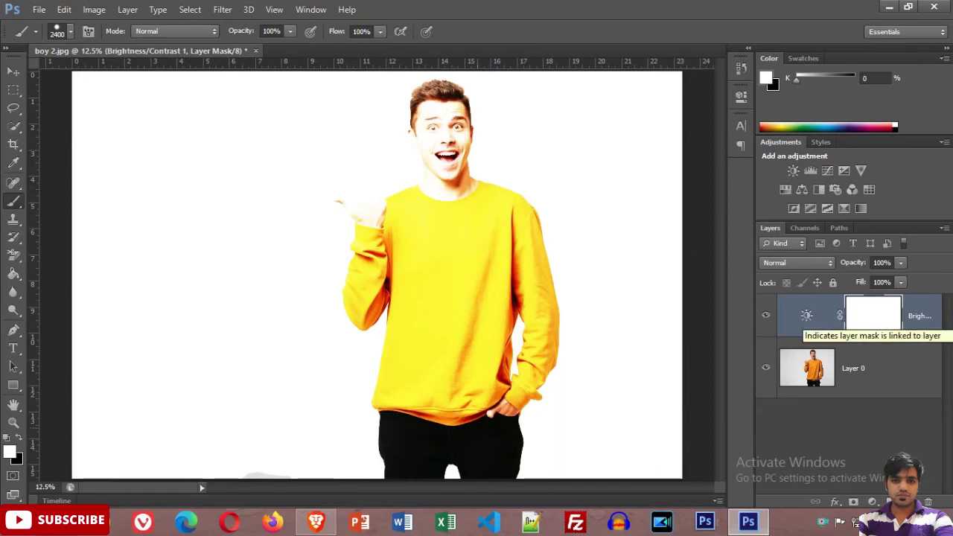
pyautogui.click(16, 440)
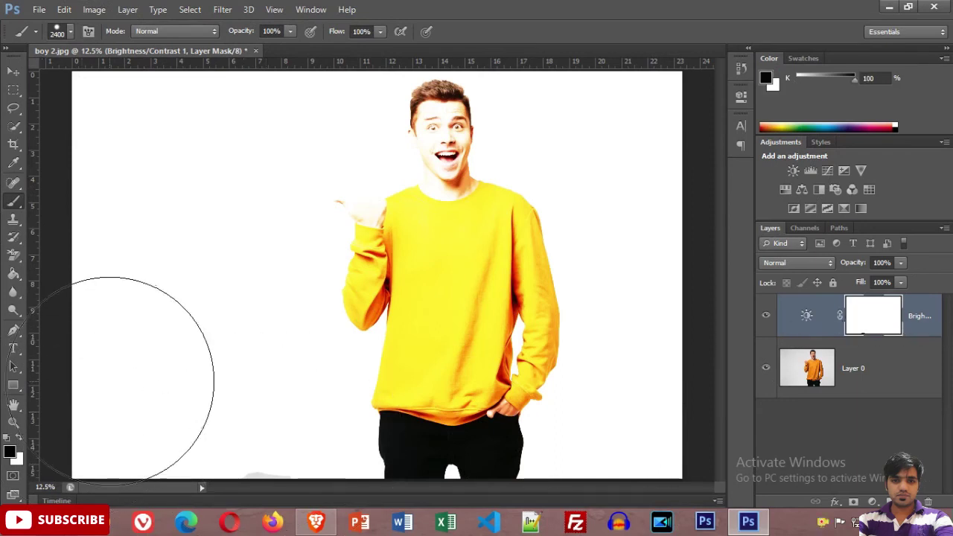
pyautogui.moveTo(117, 373); pyautogui.dragTo(805, 38)
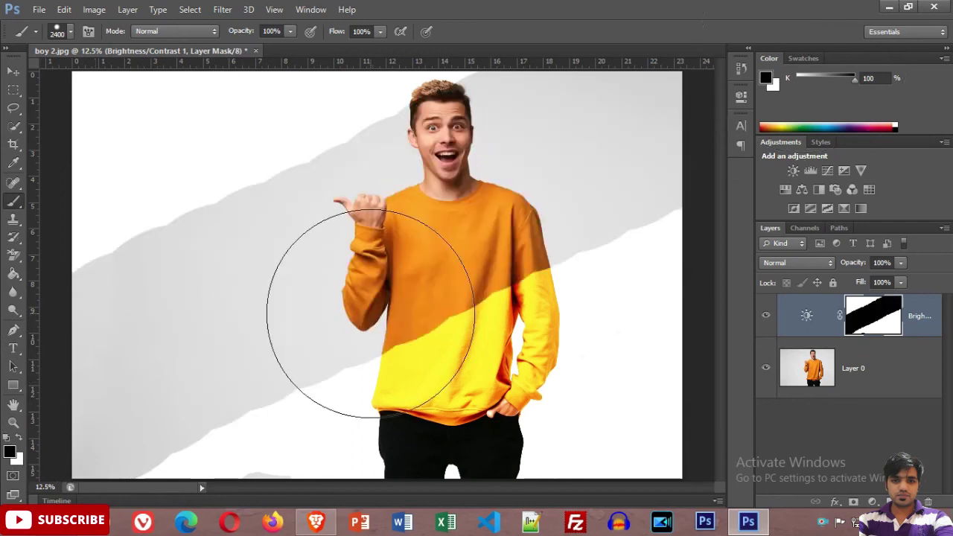